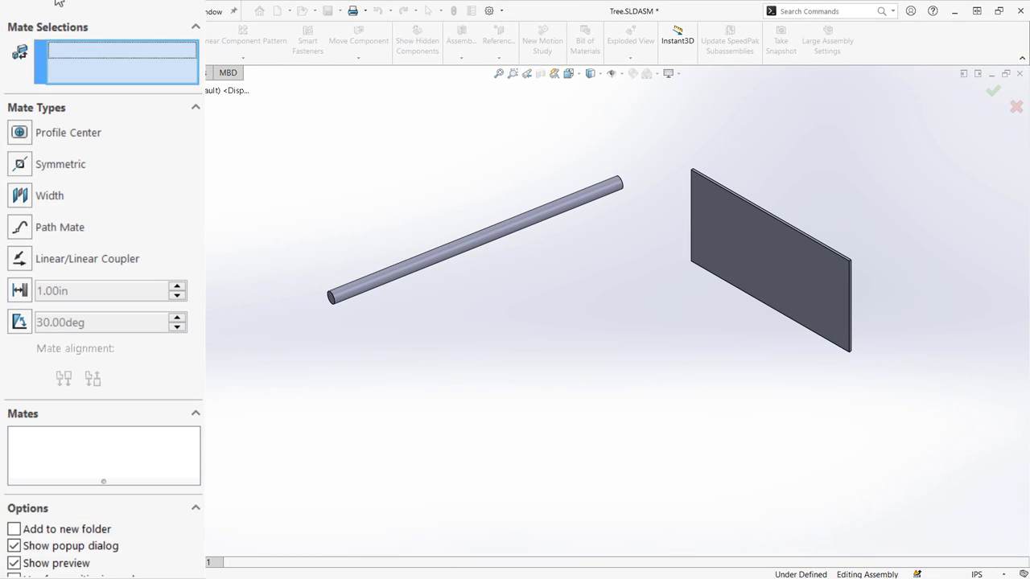
Choose a Profile Center mate between the plate face and the rod's end face.
left_click(24, 133)
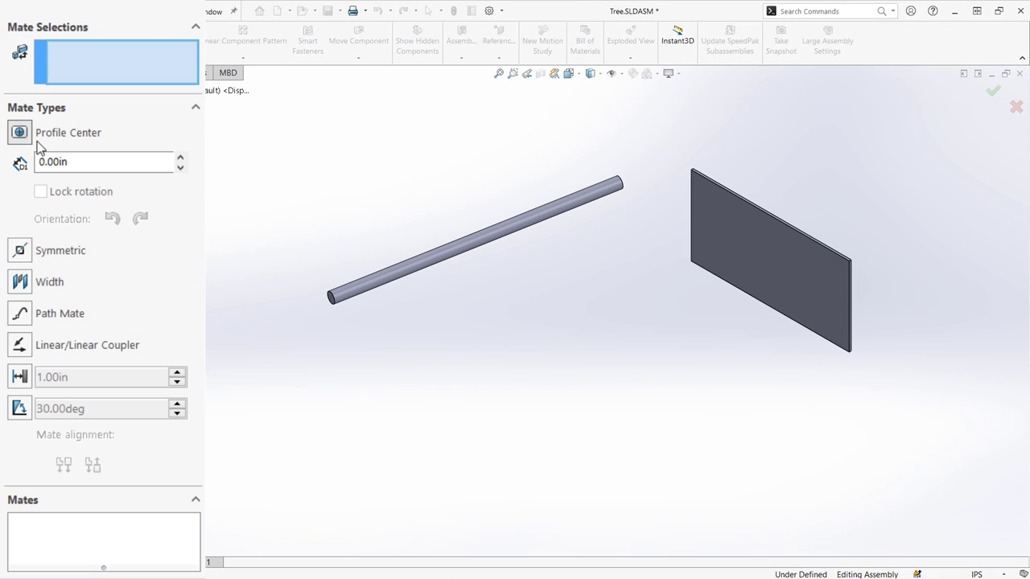
left_click(757, 289)
middle_click_drag(701, 311, 722, 269)
left_click(735, 269)
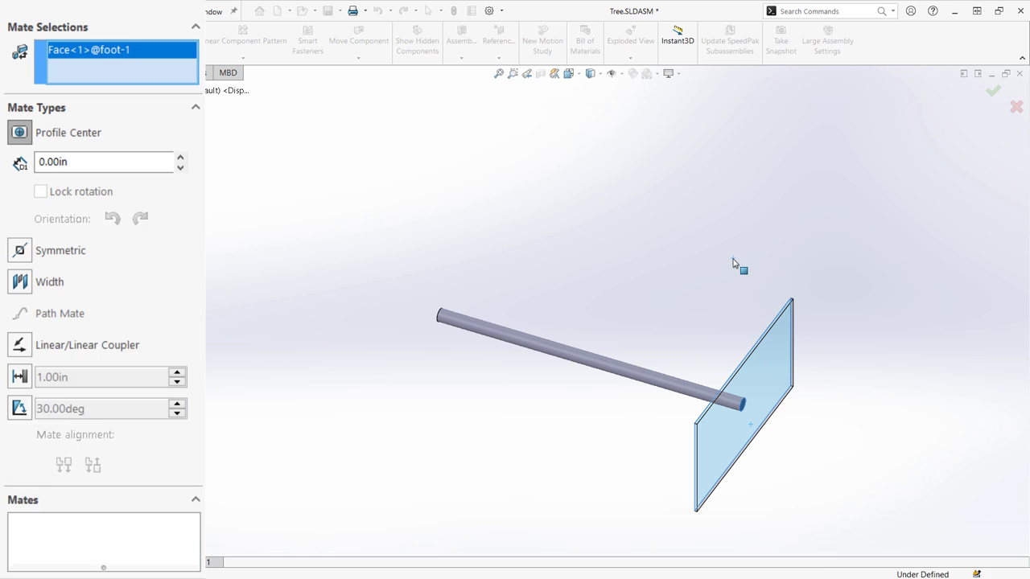
middle_click_drag(612, 394, 665, 411)
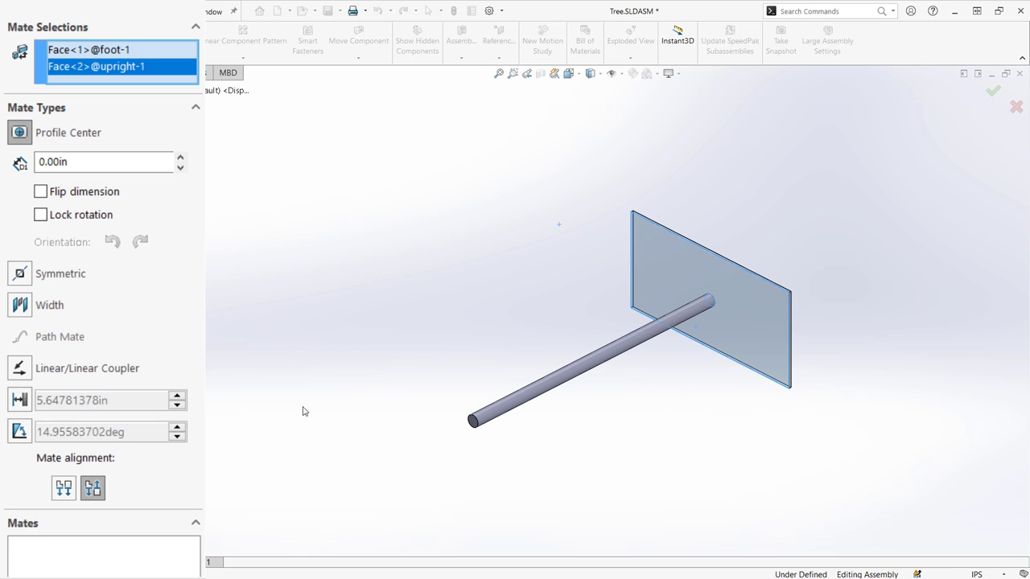
Set the profile center offset to 5 in with the dimension flipped, leaving rotation unlocked.
type("5")
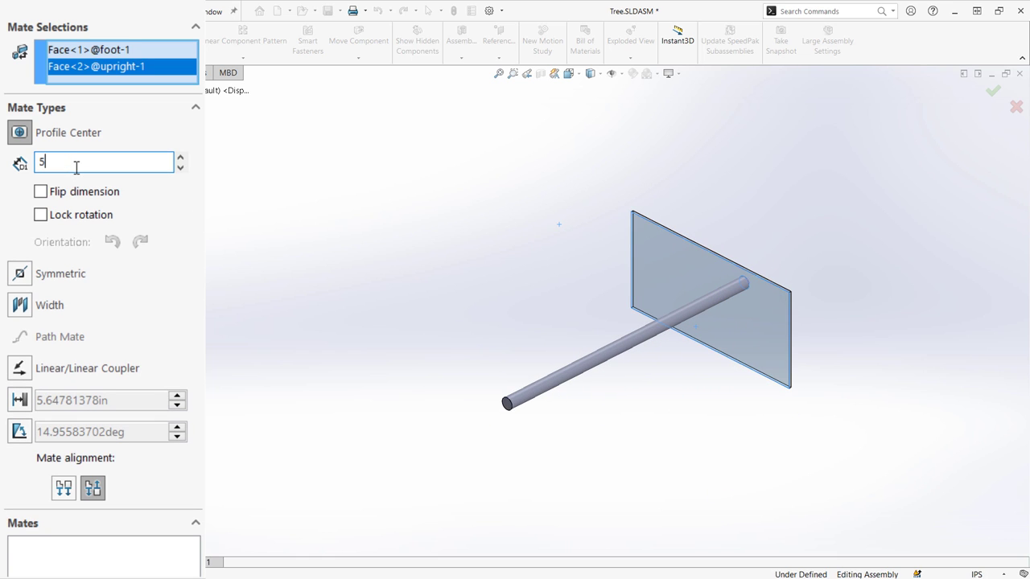
key("Return")
left_click(40, 192)
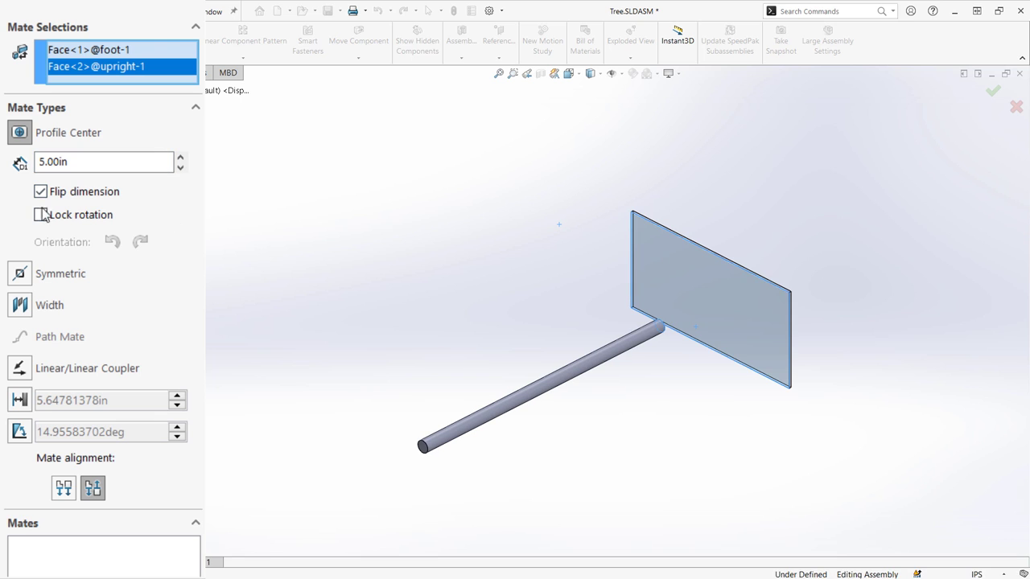
left_click(40, 215)
left_click(41, 215)
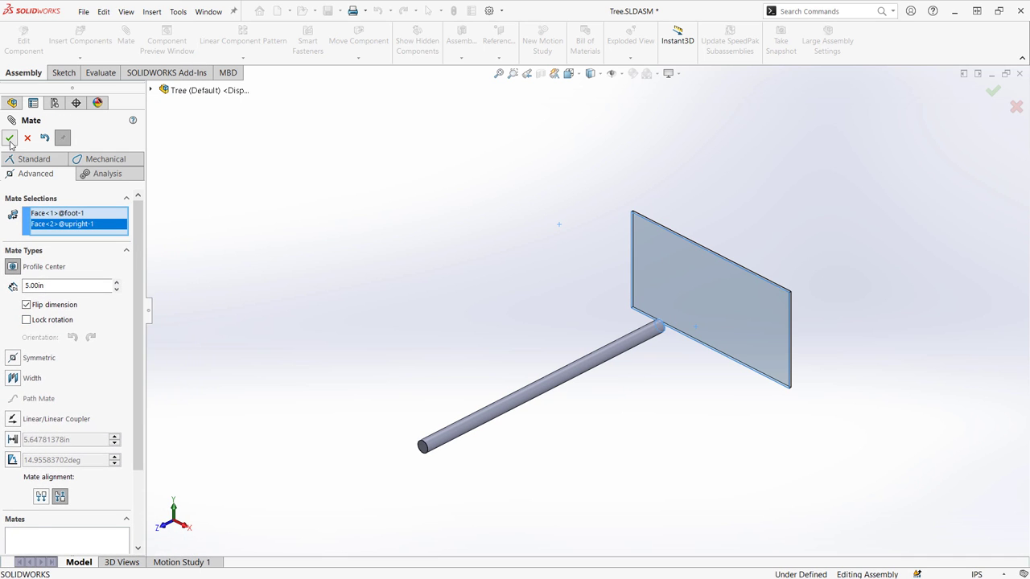
Accept the mate and switch foot<1> to the Supported; C; F configuration.
left_click(10, 139)
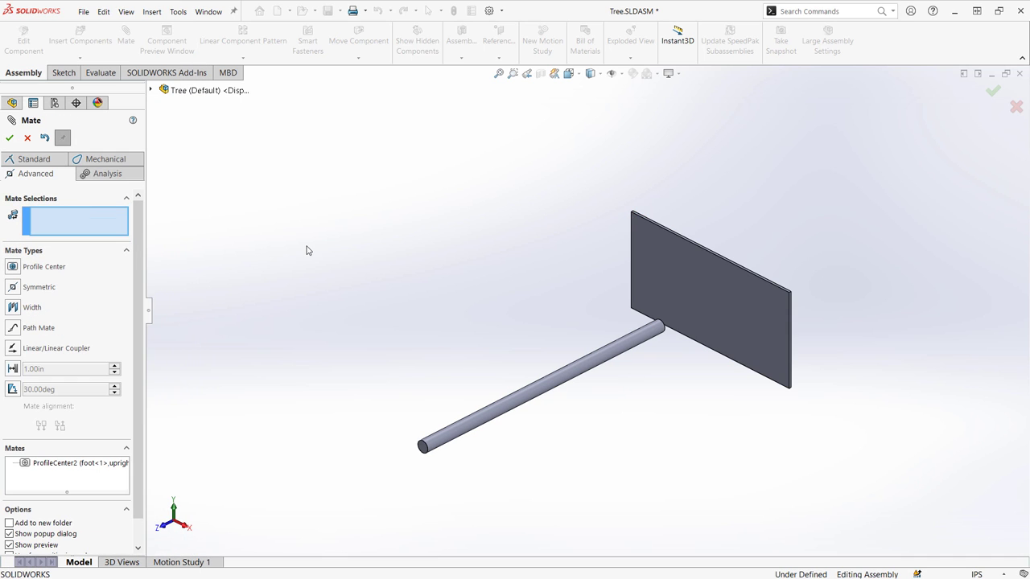
left_click(10, 139)
left_click(48, 236)
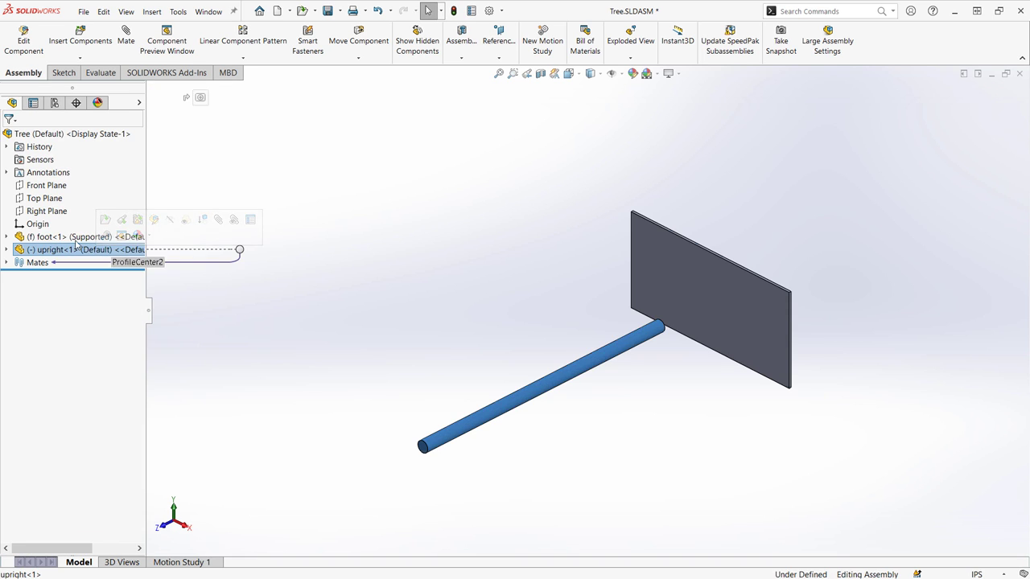
left_click(106, 191)
left_click(105, 215)
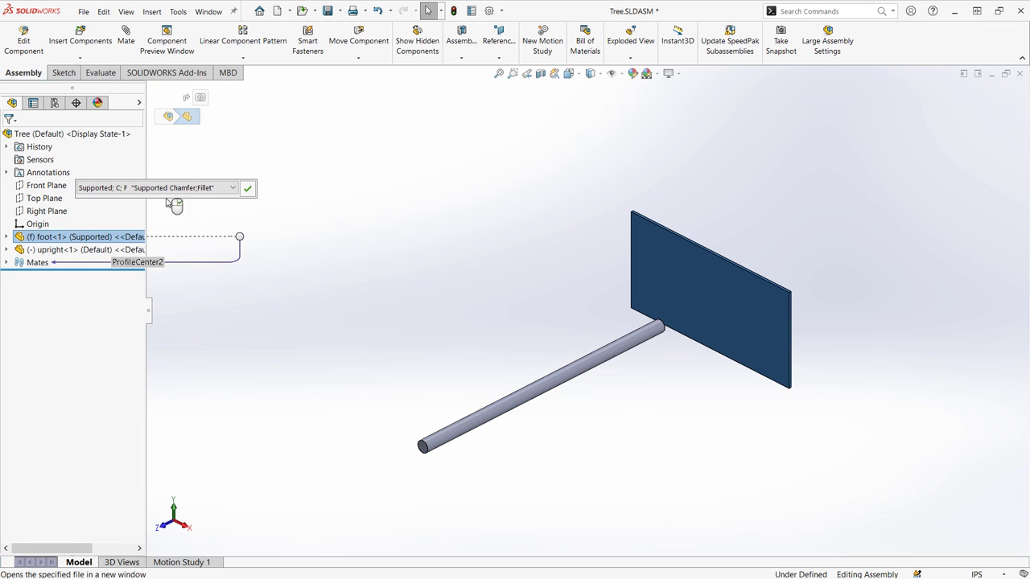
left_click(245, 185)
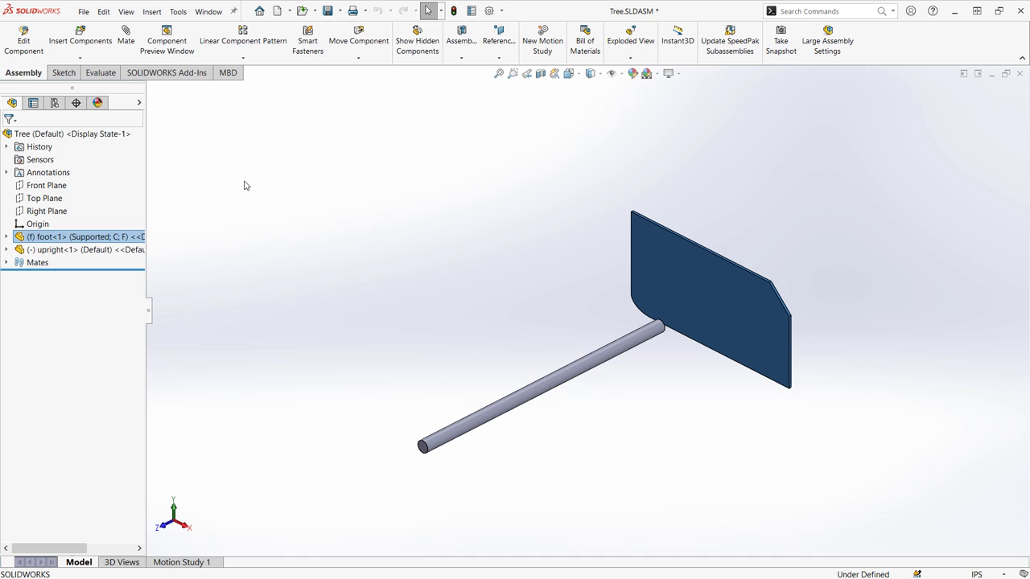
Switch the plate to its Supported Internal Cut configuration.
left_click(80, 236)
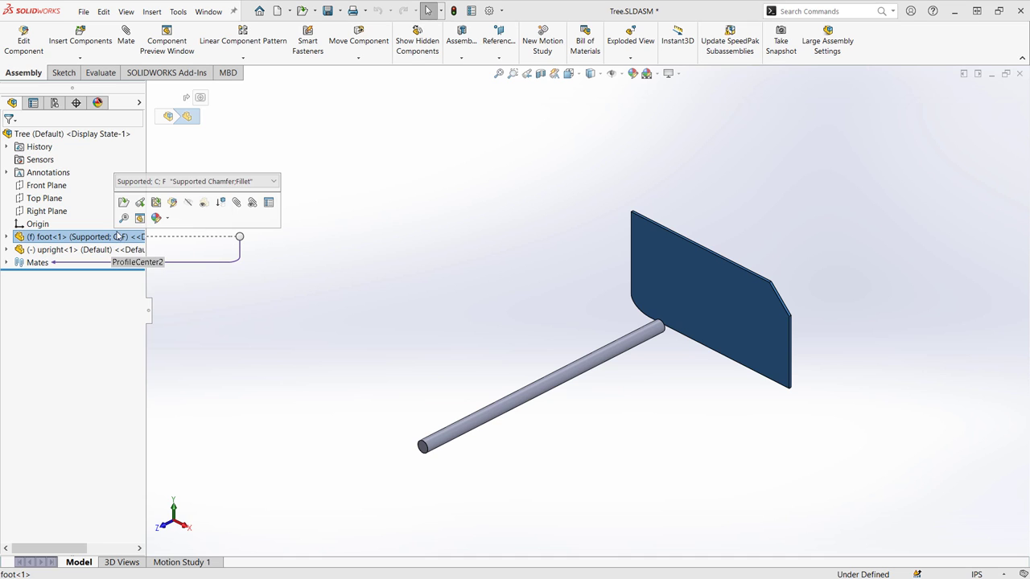
left_click(194, 181)
left_click(128, 211)
left_click(286, 183)
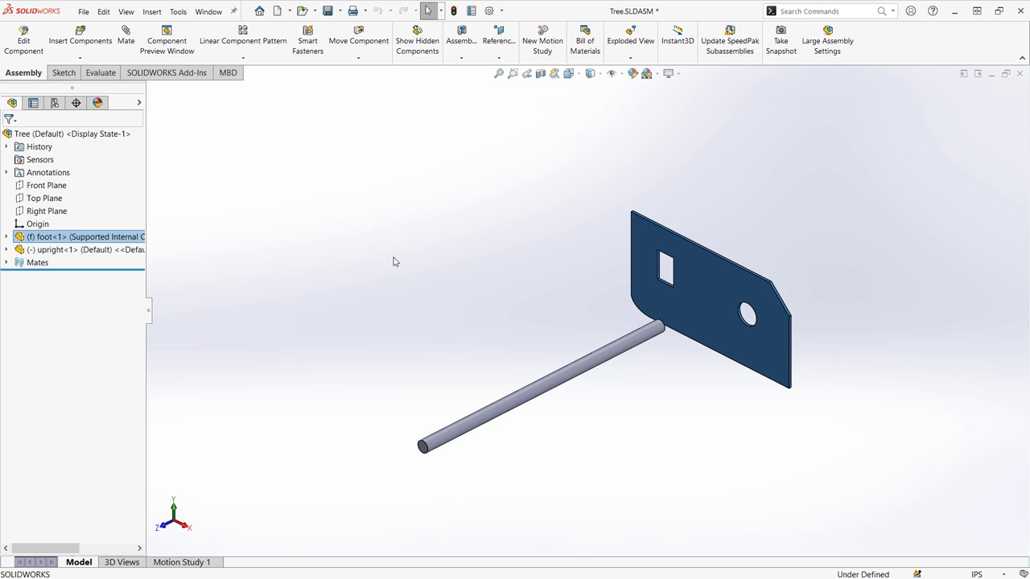
key("Escape")
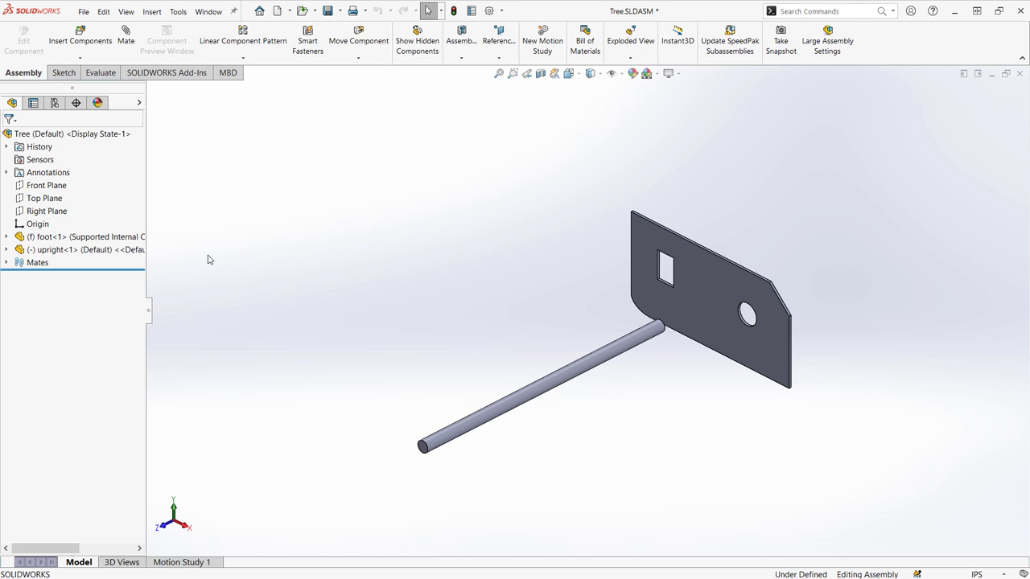
Switch the plate to the Unsupported configuration, then to Unsupported w Sketch.
left_click(80, 237)
left_click(193, 185)
left_click(266, 210)
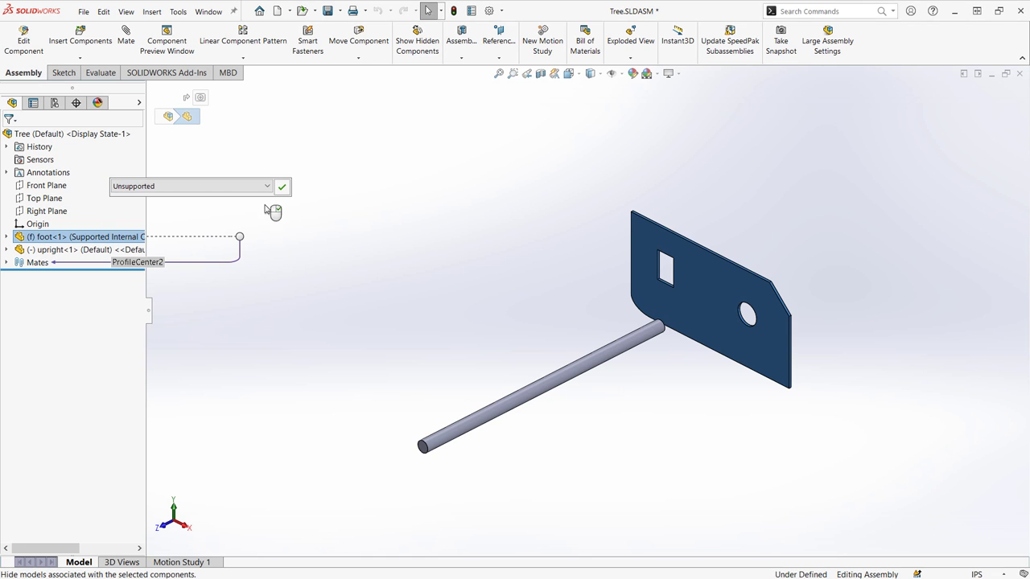
left_click(282, 187)
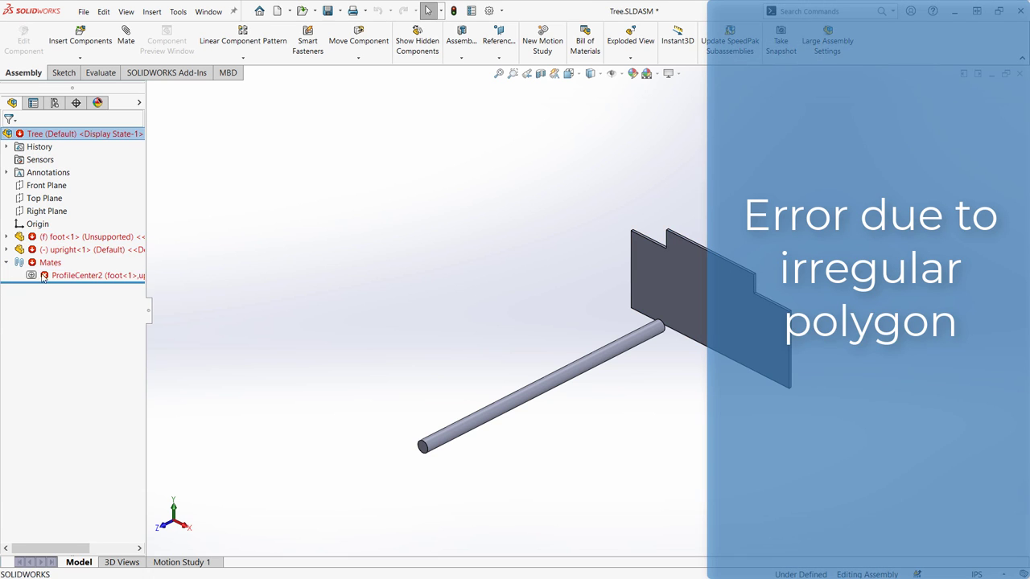
mouse_move(44, 278)
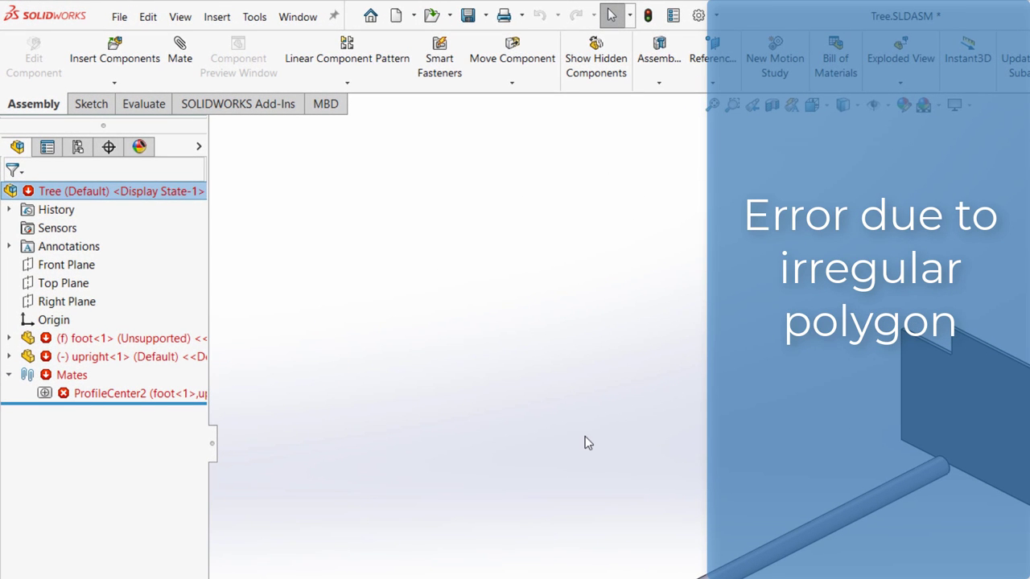
left_click(173, 338)
left_click(322, 268)
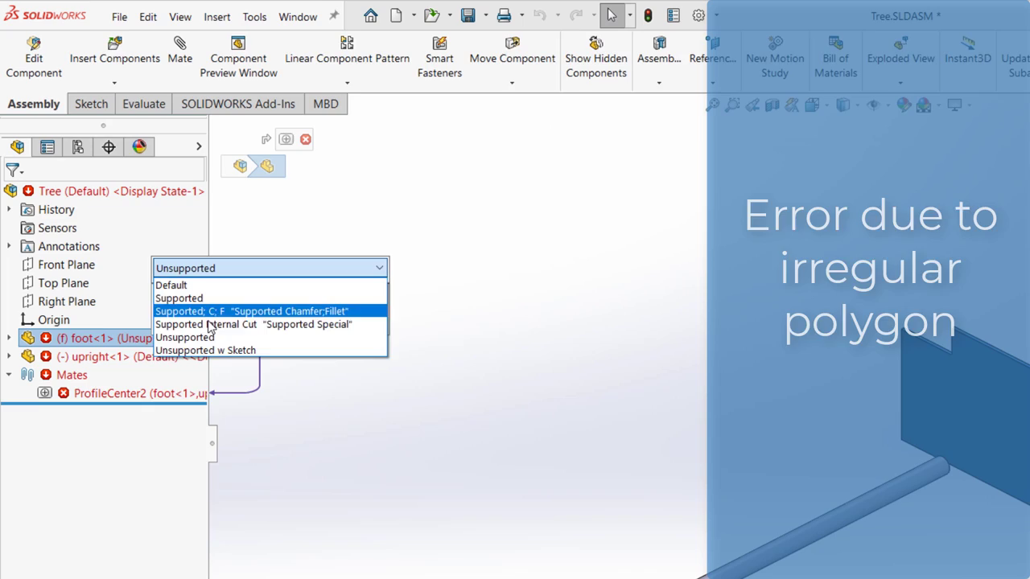
left_click(194, 351)
left_click(401, 269)
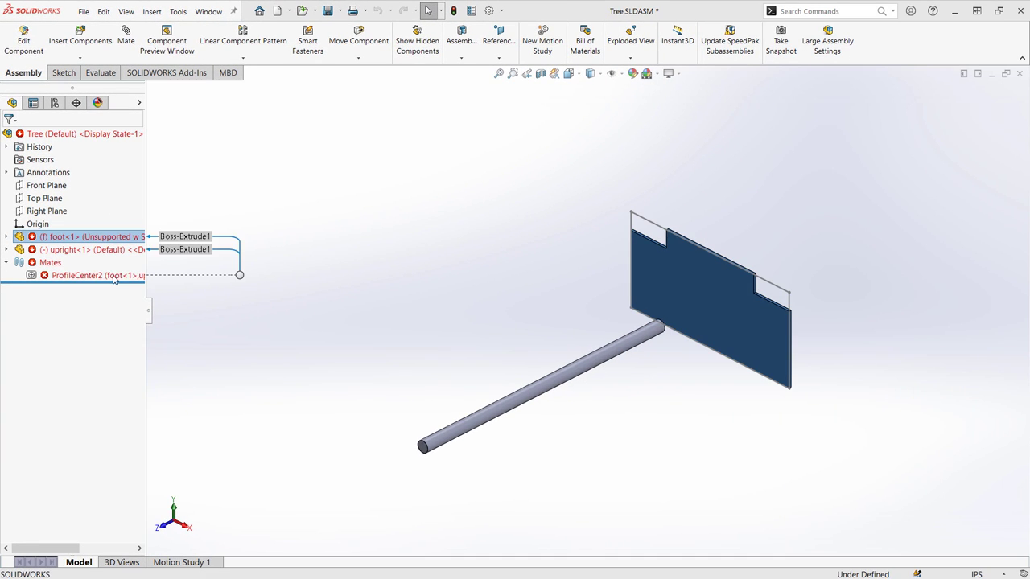
Edit ProfileCenter2, replacing the plate face reference with Line10 of Sketch3.
double_click(115, 278)
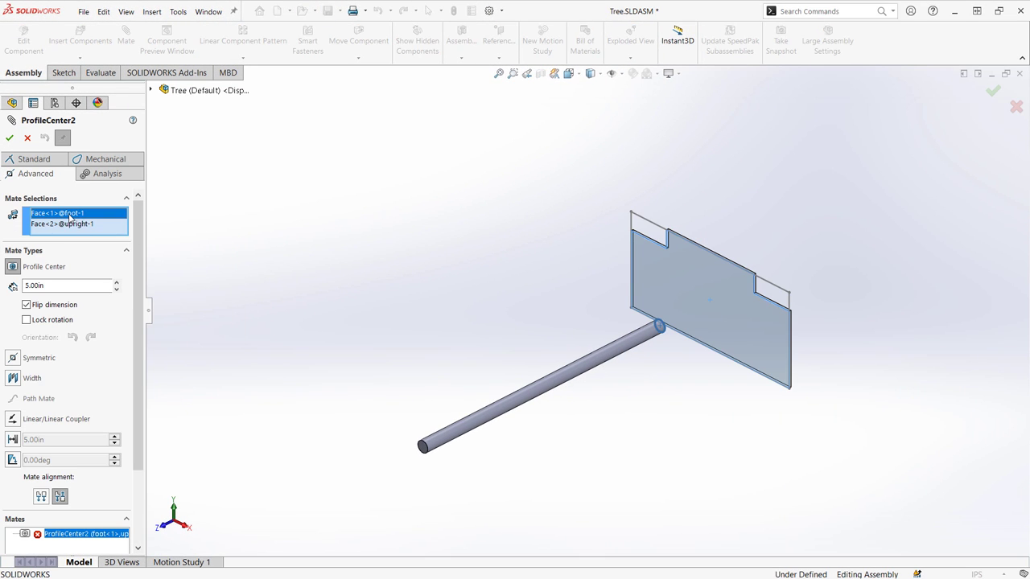
right_click(69, 215)
left_click(90, 233)
left_click(643, 223)
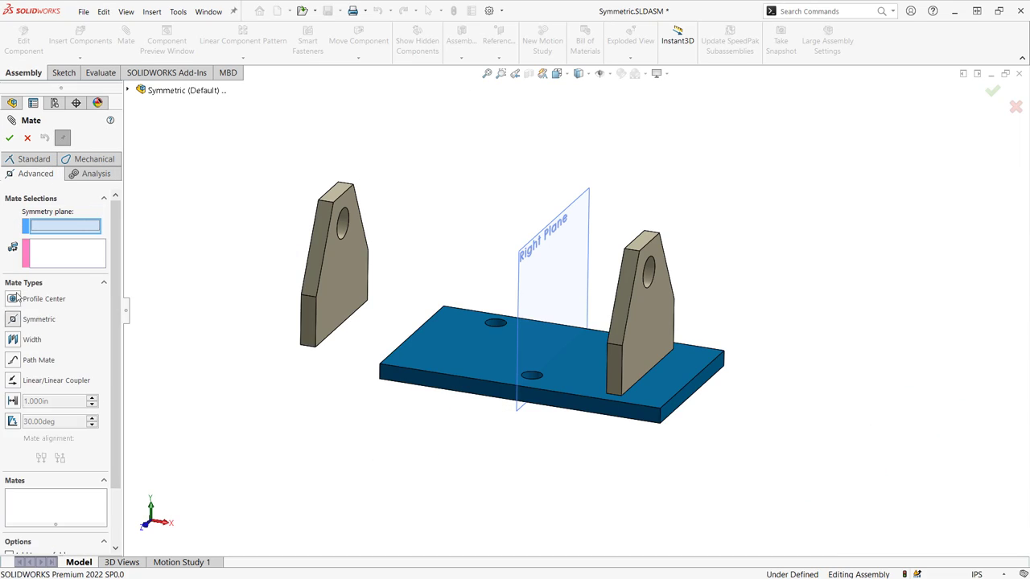
Mirror the two upright faces about the Right Plane as Symmetric2, then switch to Assem1.
left_click(522, 311)
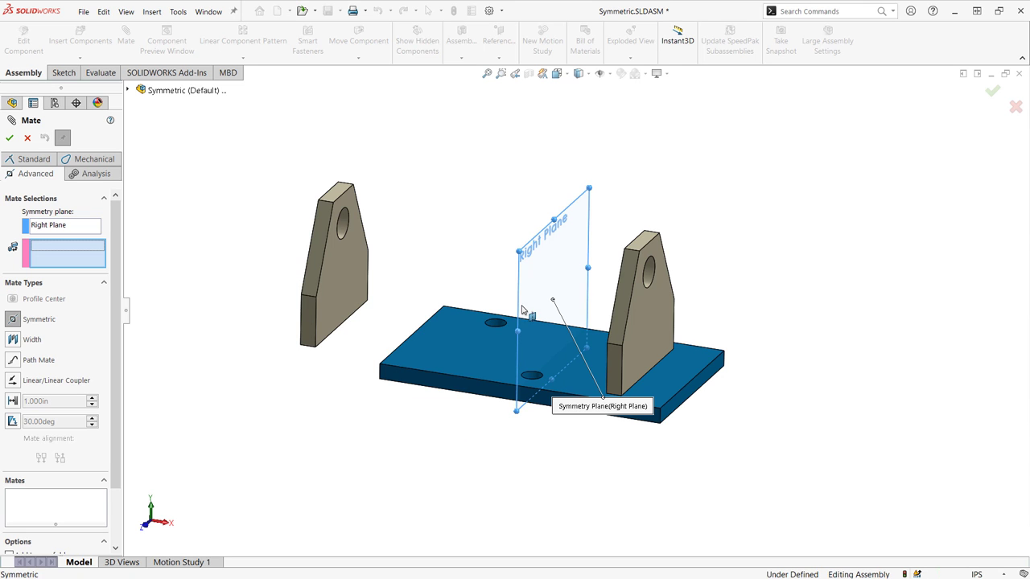
left_click(345, 302)
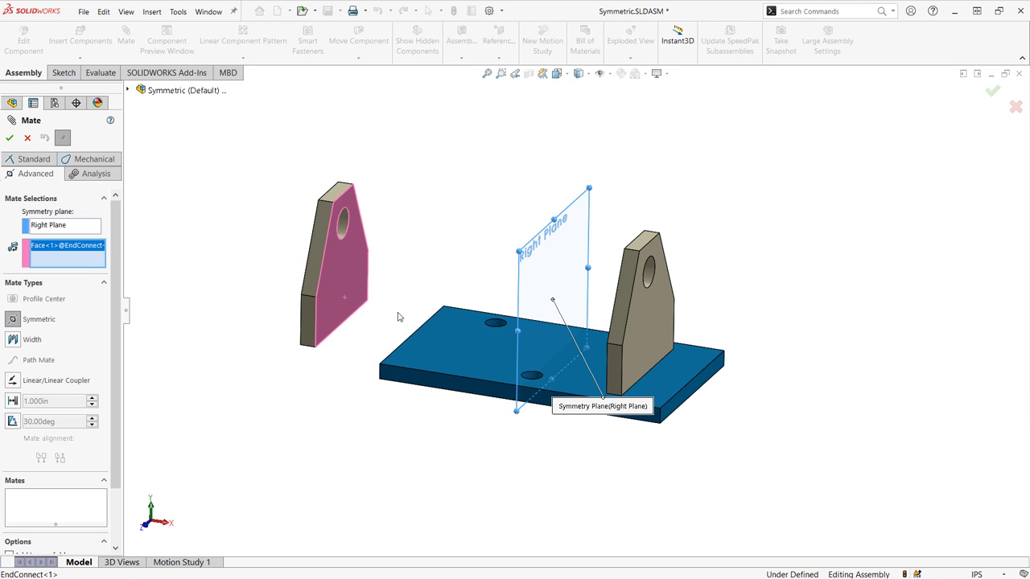
left_click(628, 321)
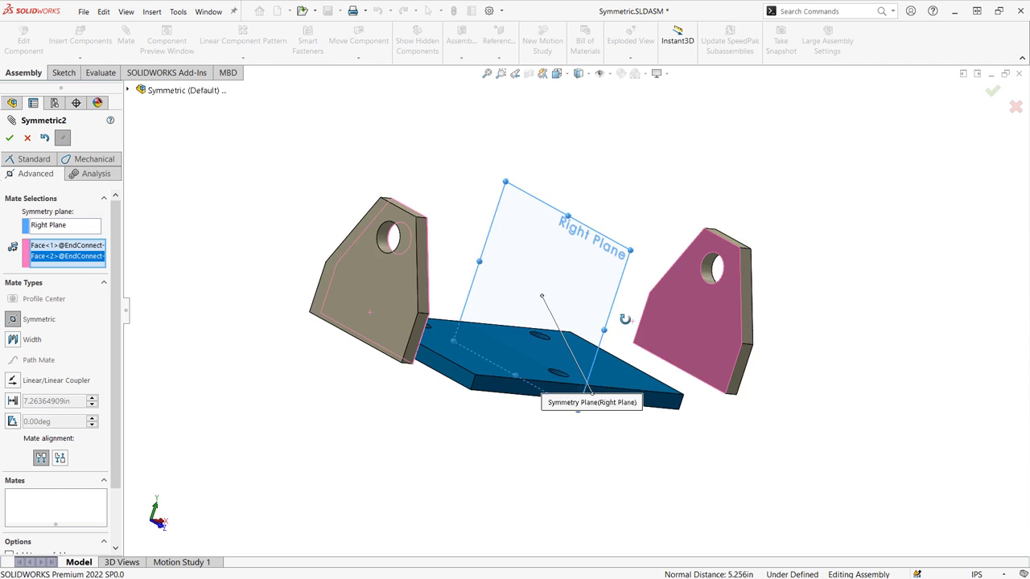
left_click(9, 139)
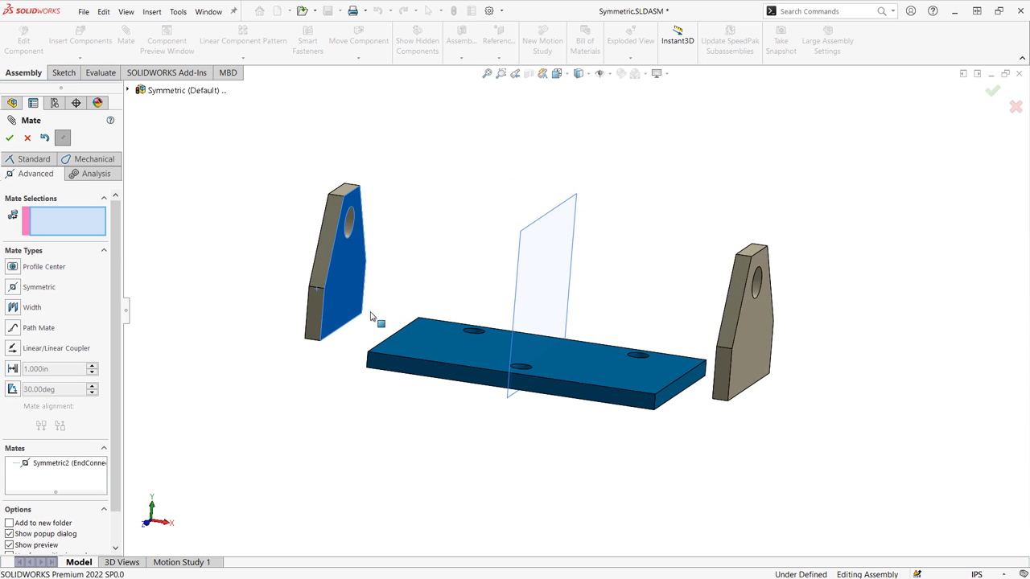
key("Escape")
key("ctrl+Tab")
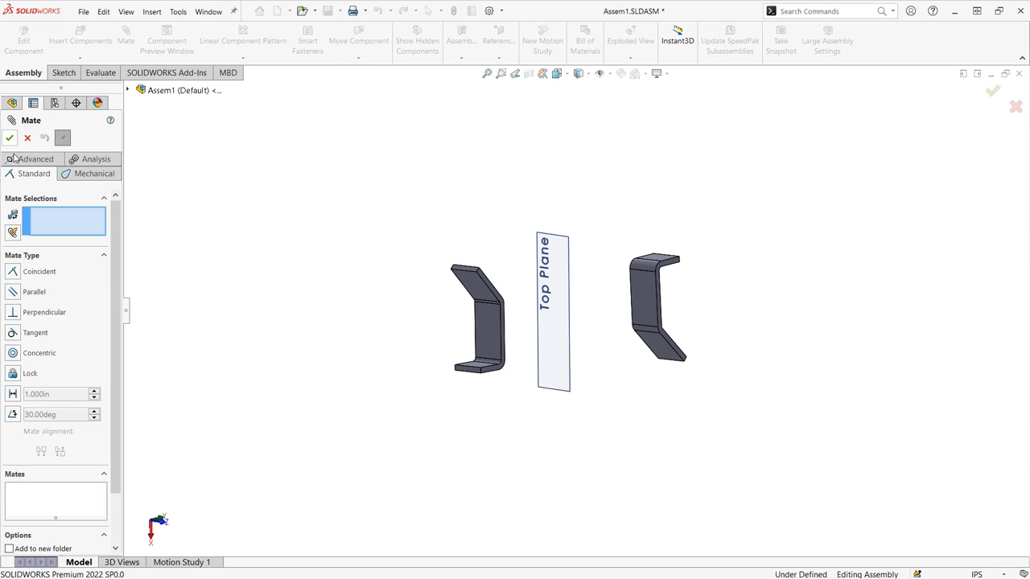
Add a Symmetric mate about the Top Plane using a matching face on each Unsym bracket.
left_click(14, 158)
left_click(13, 287)
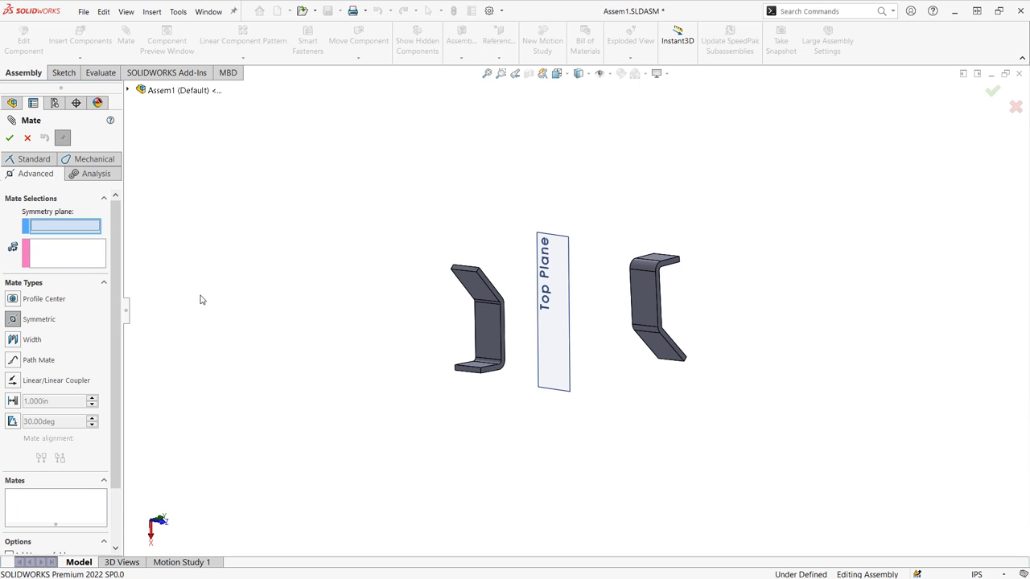
left_click(563, 339)
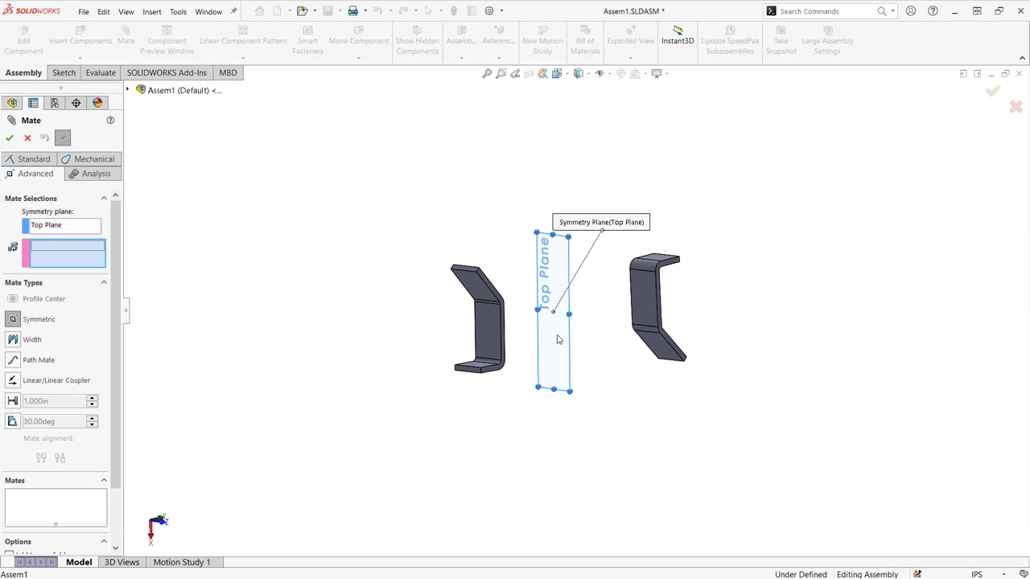
left_click(493, 335)
middle_click_drag(648, 341, 665, 316)
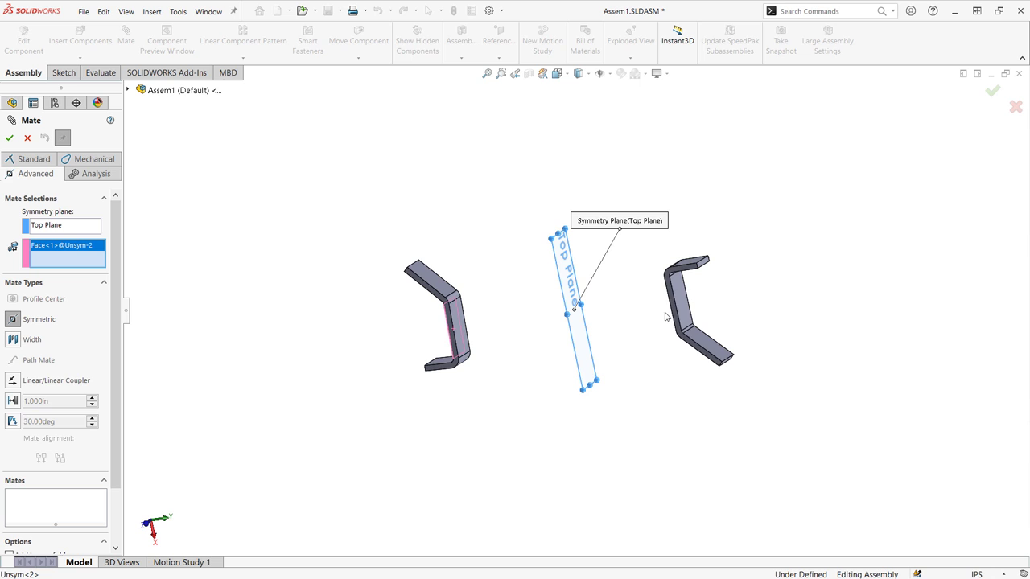
left_click(680, 312)
mouse_move(619, 365)
middle_mouse_down()
mouse_move(628, 362)
mouse_move(616, 355)
middle_mouse_up()
left_click(8, 138)
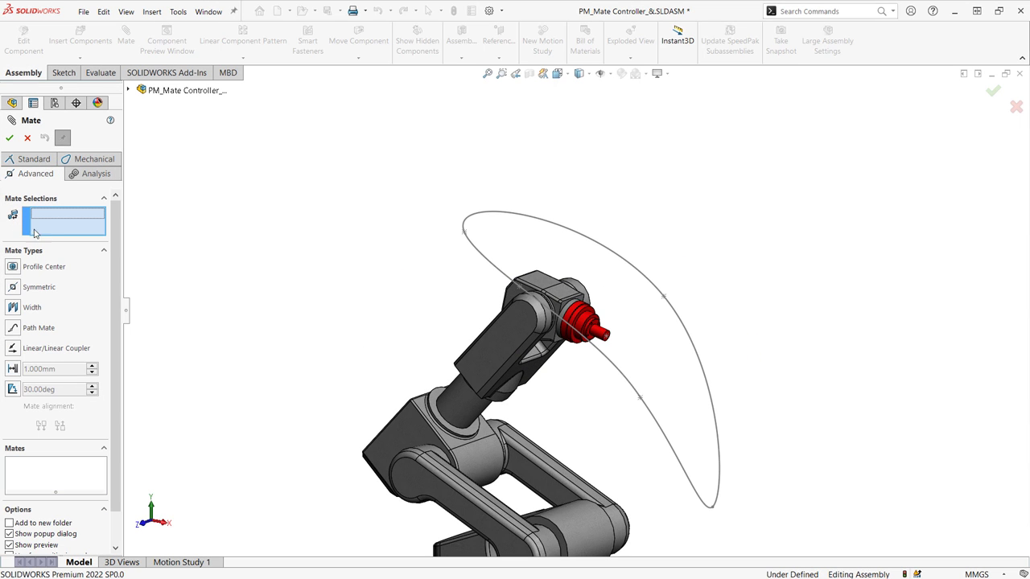
Path-mate the red flange's point to the spline, trying Distance and Percent path constraints.
left_click(14, 329)
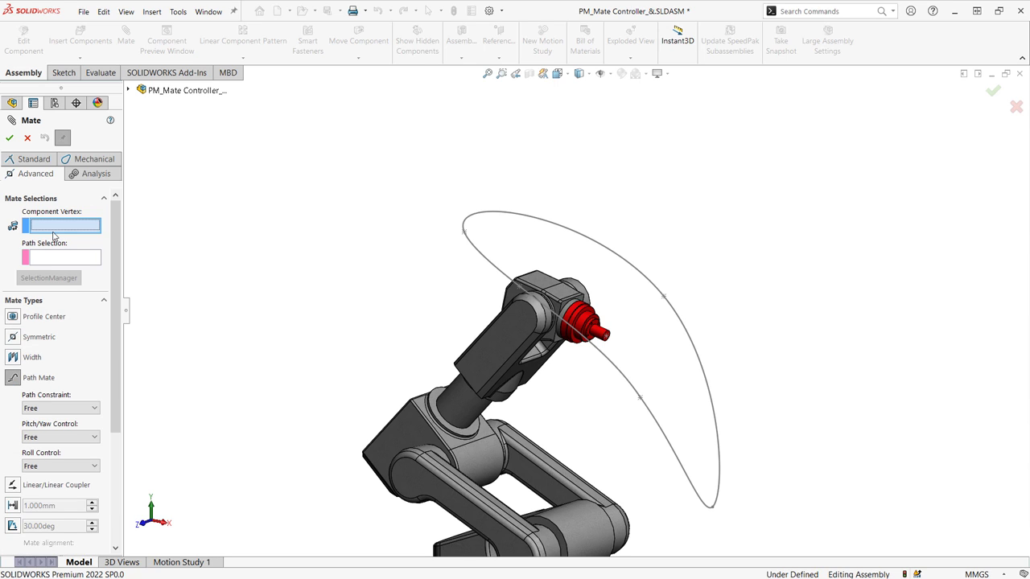
left_click(607, 338)
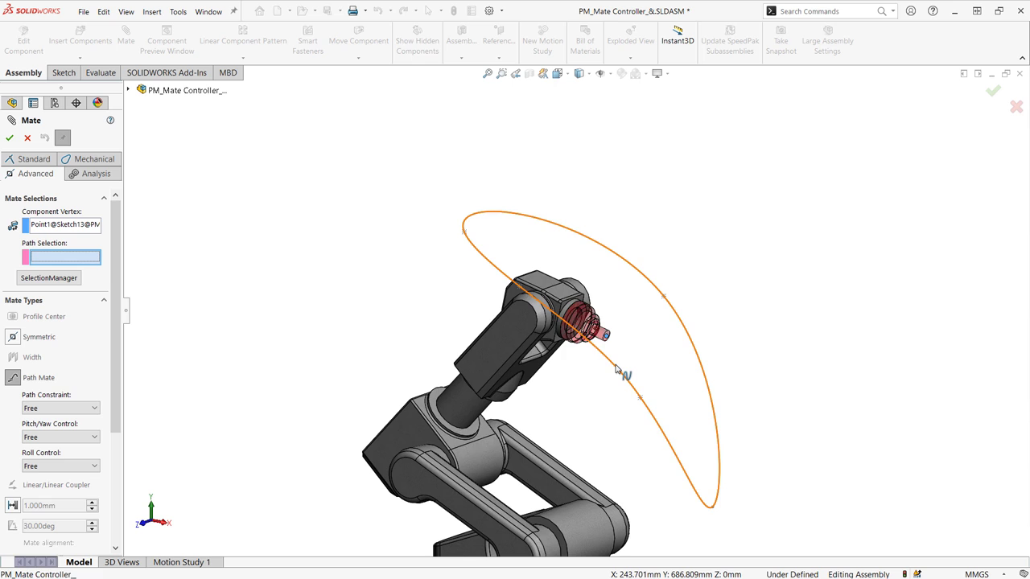
left_click(616, 368)
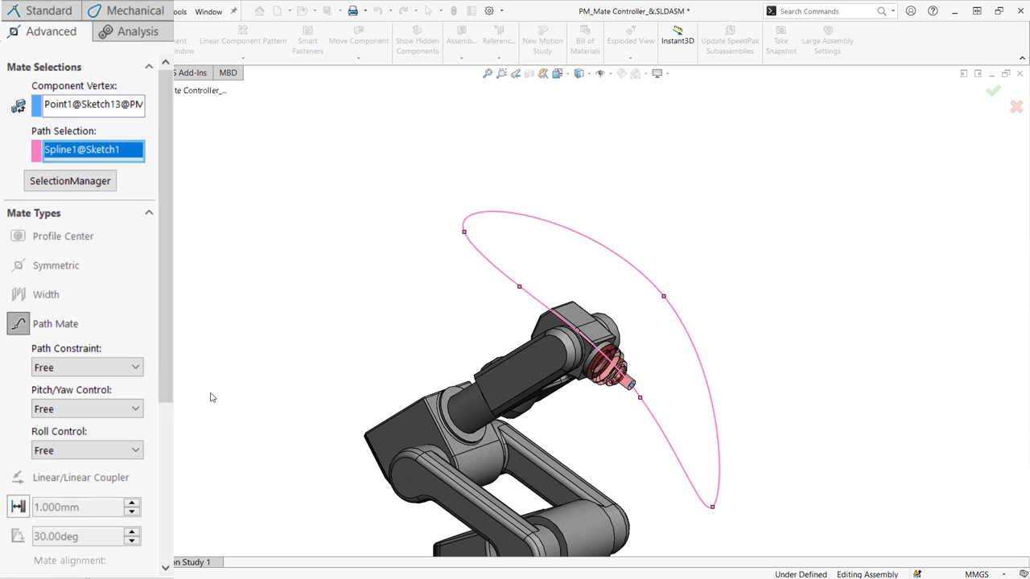
left_click(135, 368)
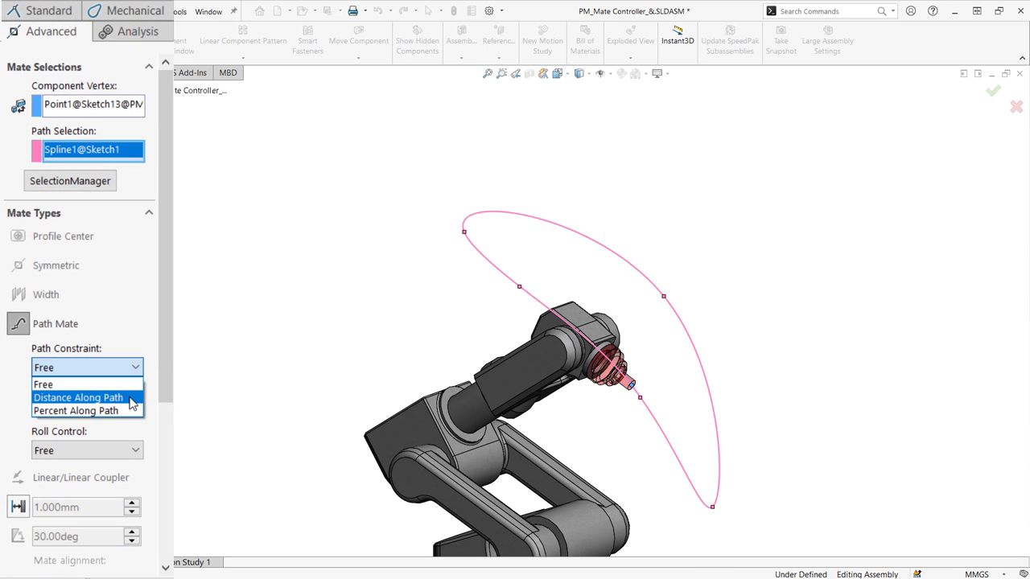
left_click(130, 399)
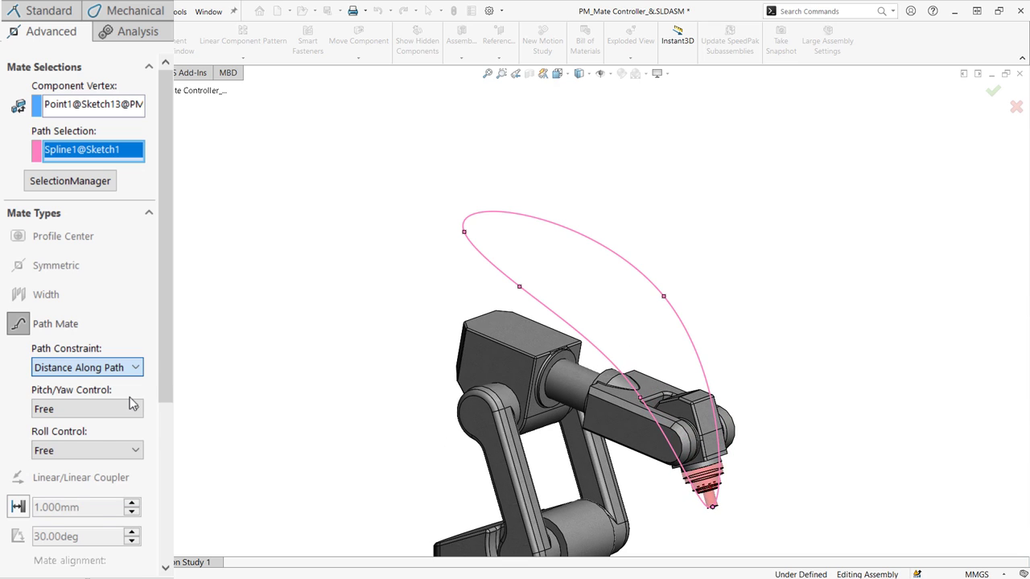
left_click(135, 368)
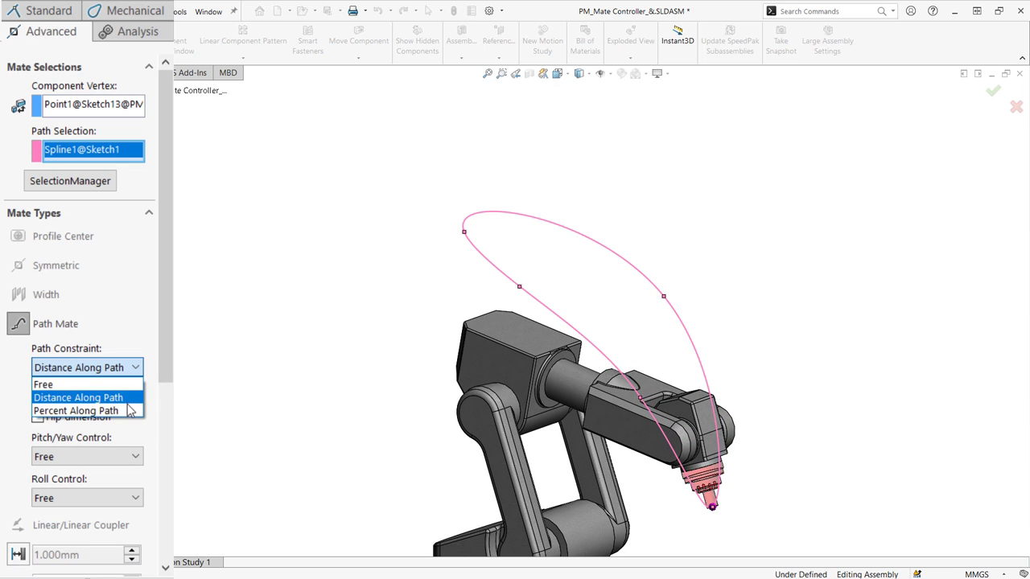
left_click(89, 409)
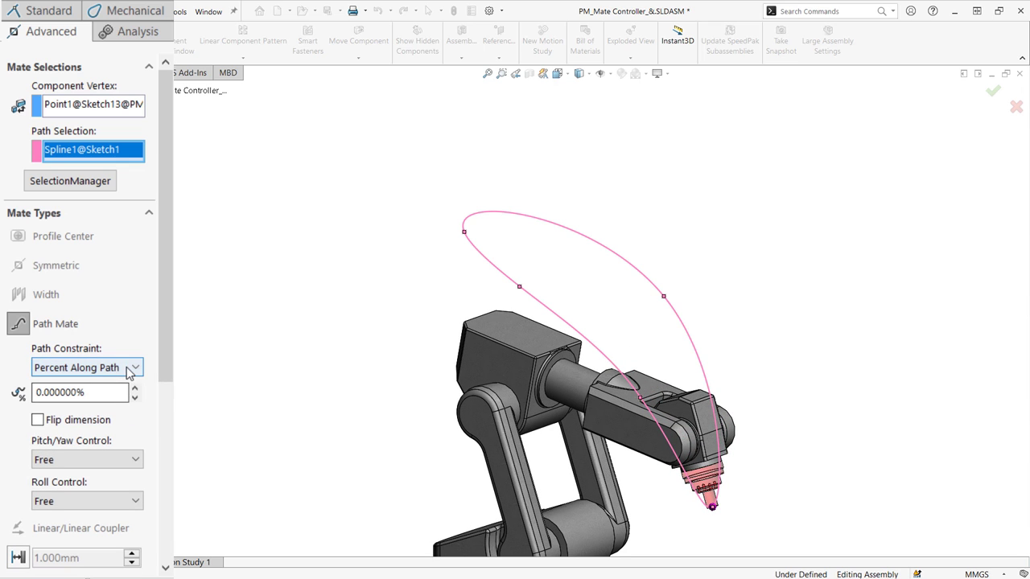
Set Path Constraint, Pitch/Yaw Control and Roll Control all to Free.
left_click(129, 369)
left_click(120, 385)
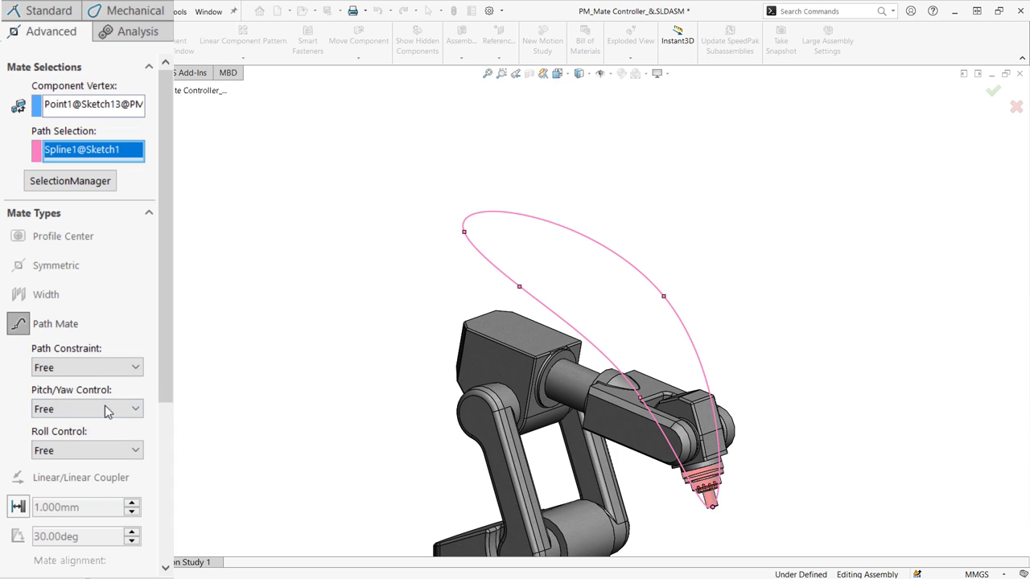
left_click(118, 410)
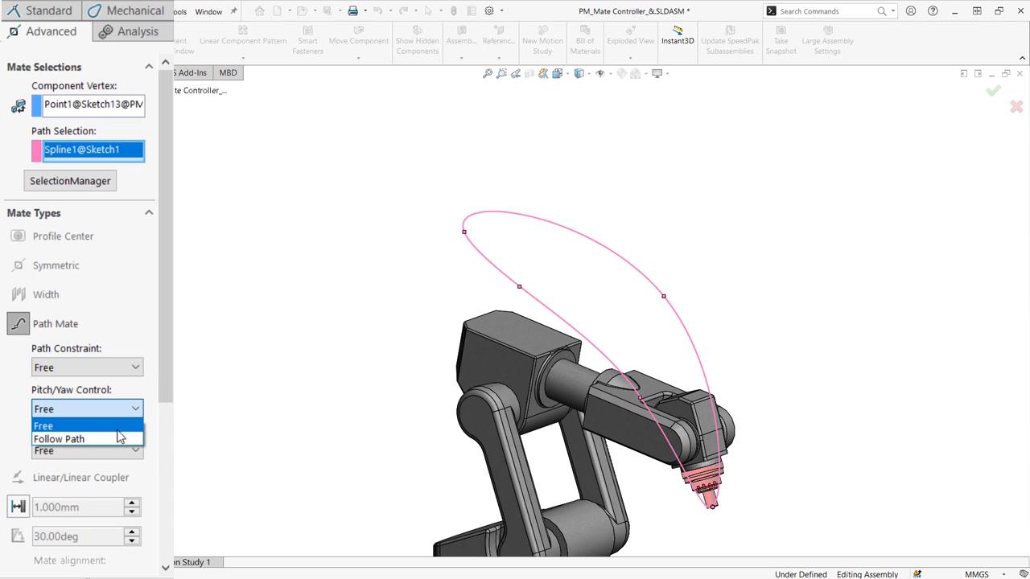
left_click(121, 427)
left_click(136, 451)
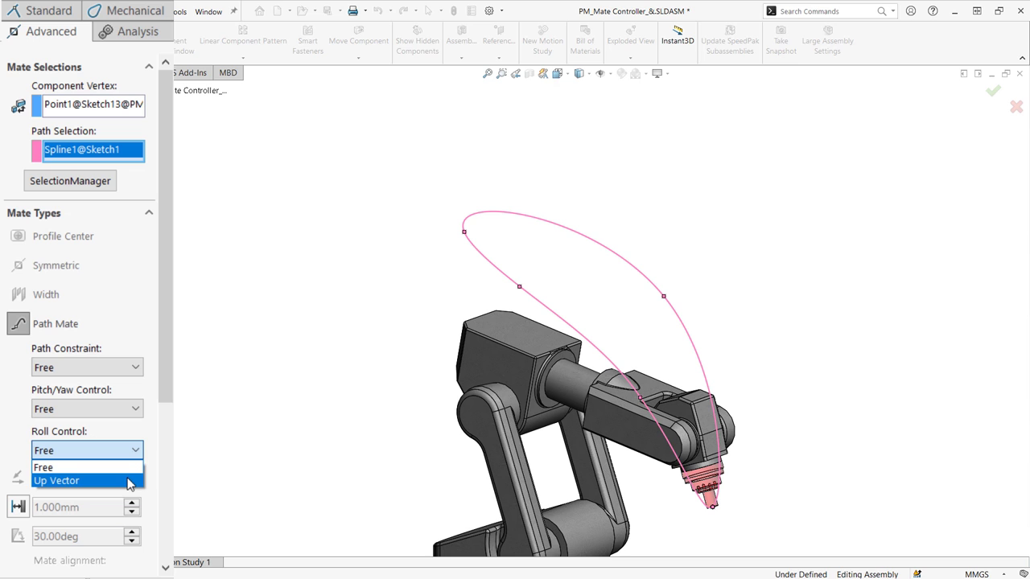
left_click(121, 467)
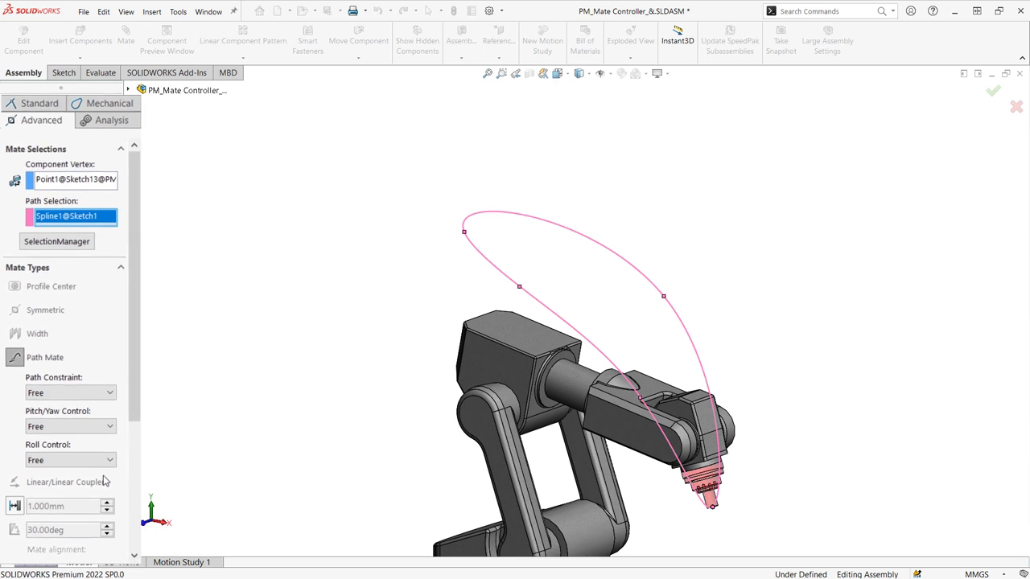
Accept PathMate4 and drag the robot's forearm to swing it along the spline.
left_click(10, 139)
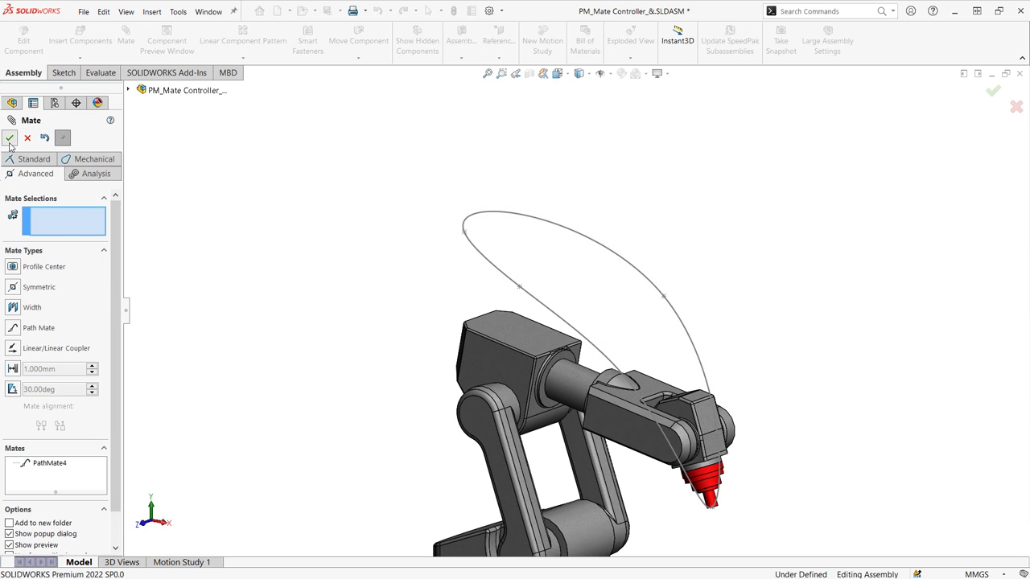
left_click(9, 140)
left_click(620, 415)
left_click_drag(619, 415, 362, 294)
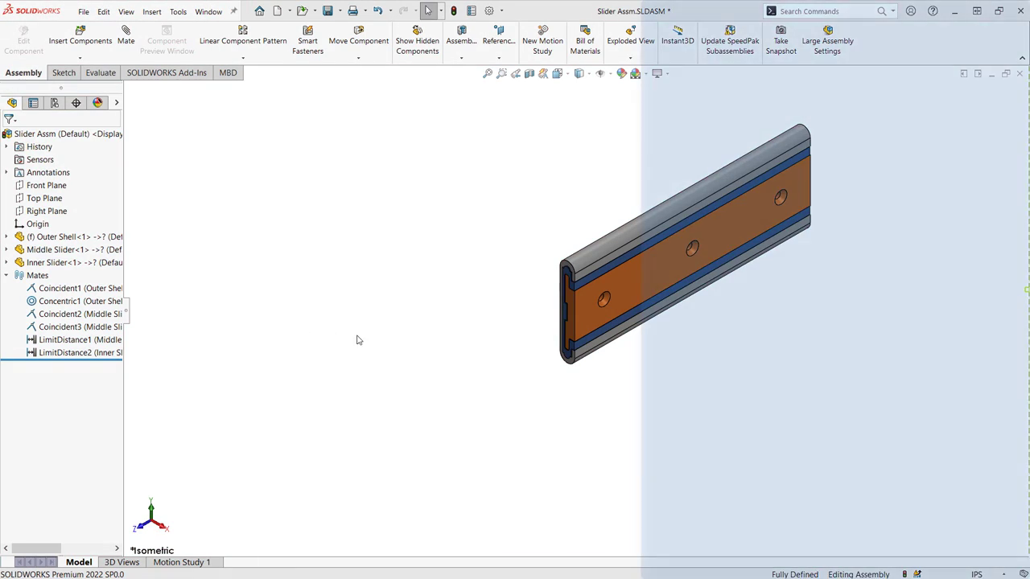
Pull out the inner slider, then couple Inner and Middle Slider faces linearly at 2.000in : 1.000in.
left_click_drag(585, 315, 632, 413)
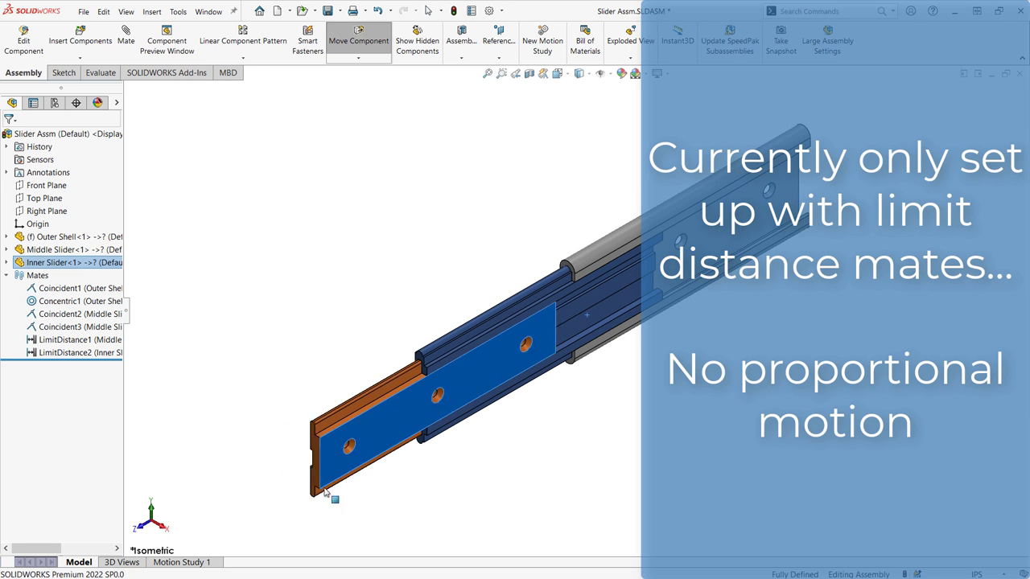
key("Escape")
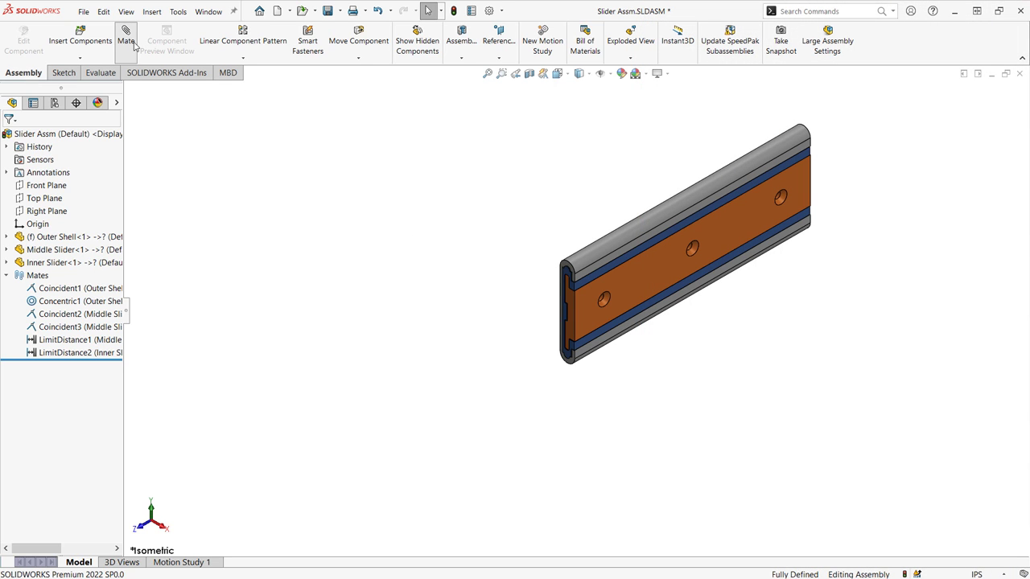
left_click(127, 38)
left_click(42, 61)
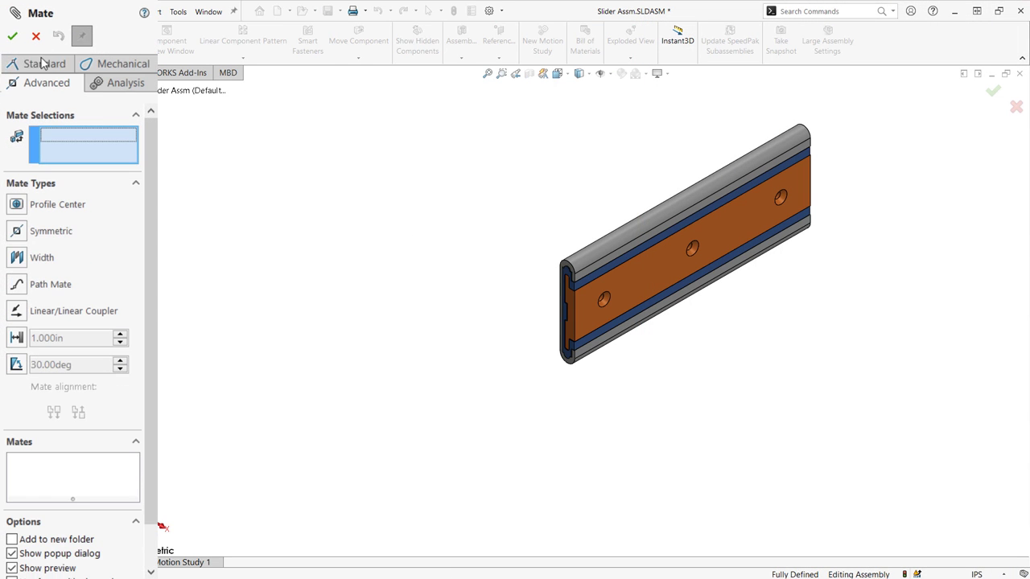
left_click(17, 312)
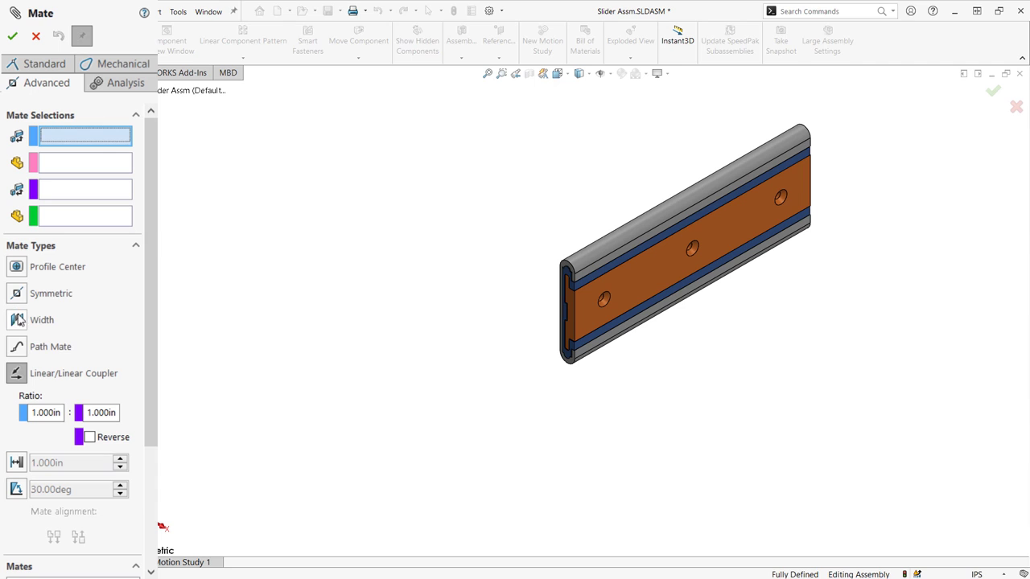
left_click(573, 338)
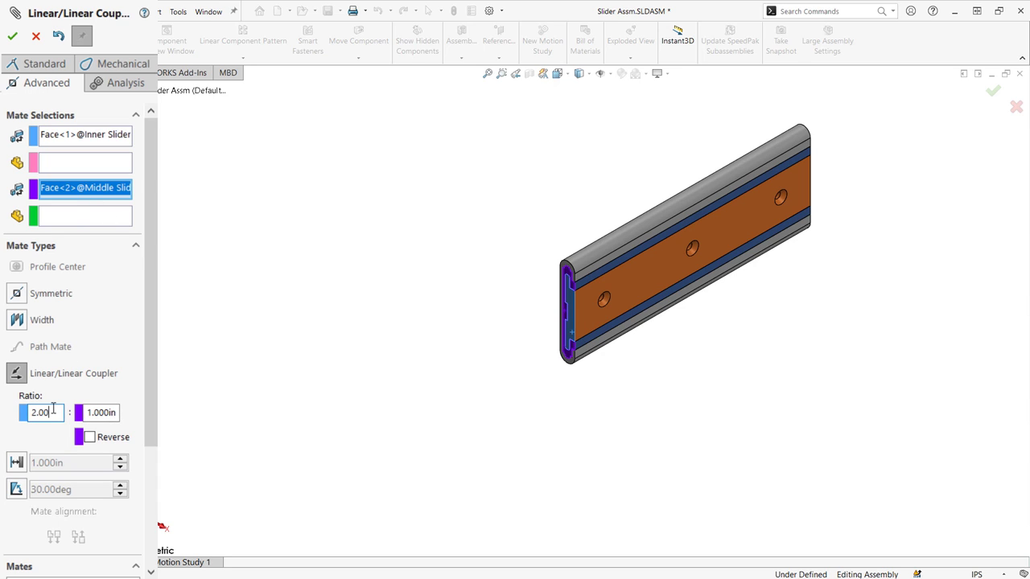
key("Return")
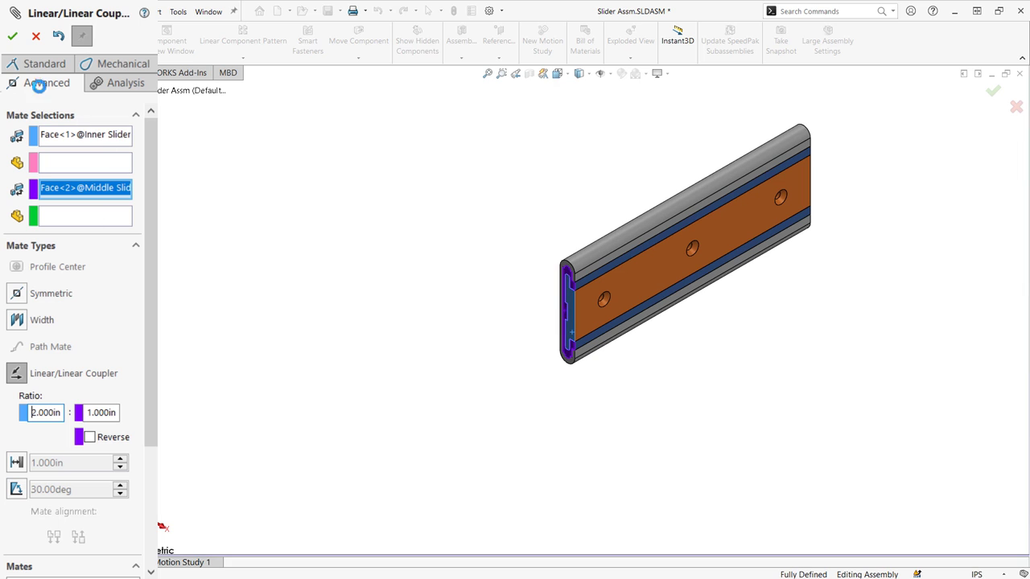
left_click(13, 37)
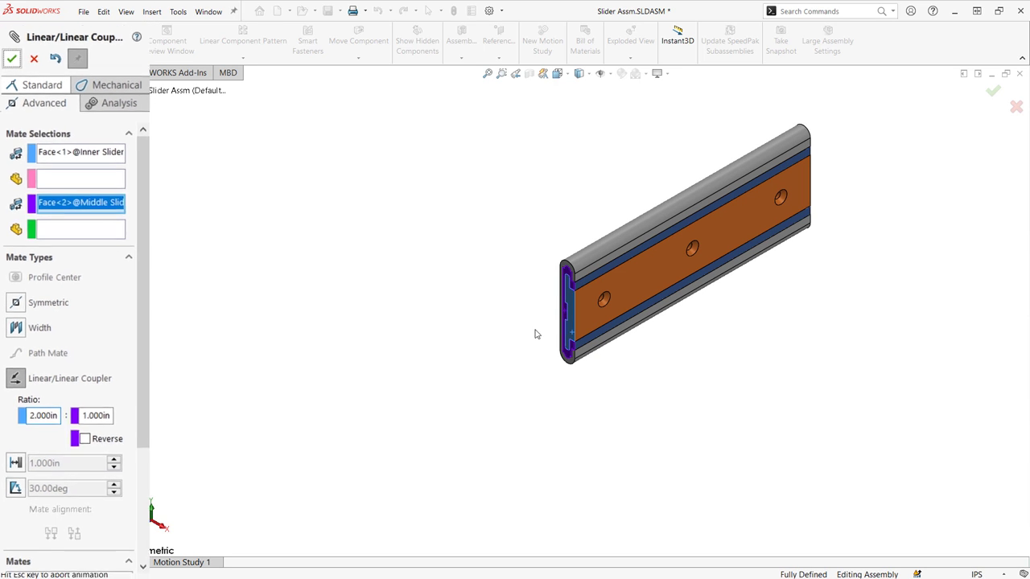